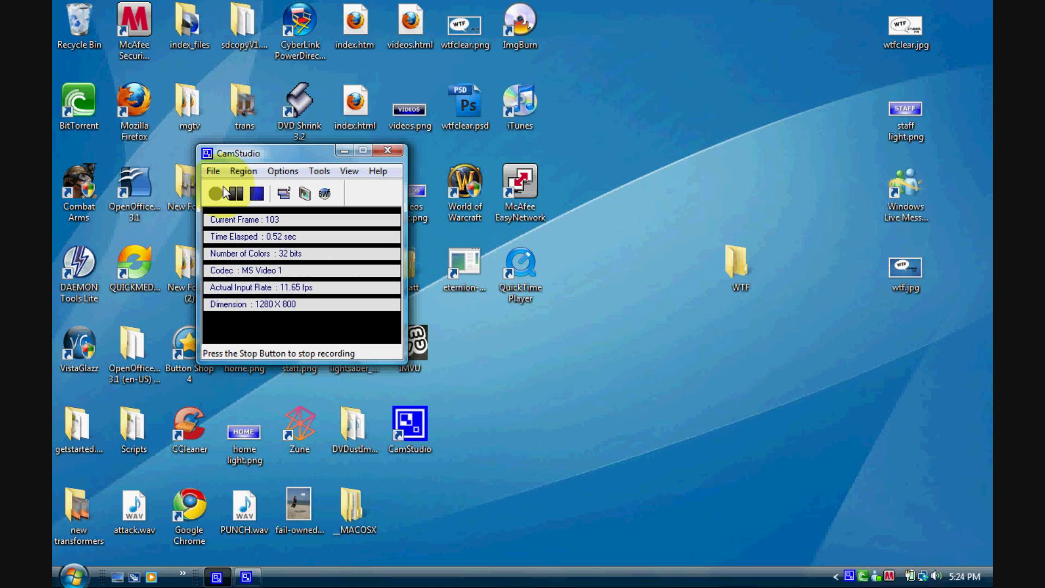
Minimize CamStudio, view the EVERIO_HDD (H:) drive's folders via AutoPlay, and bring up Start
{"action": "left_click", "coordinate": [350, 149]}
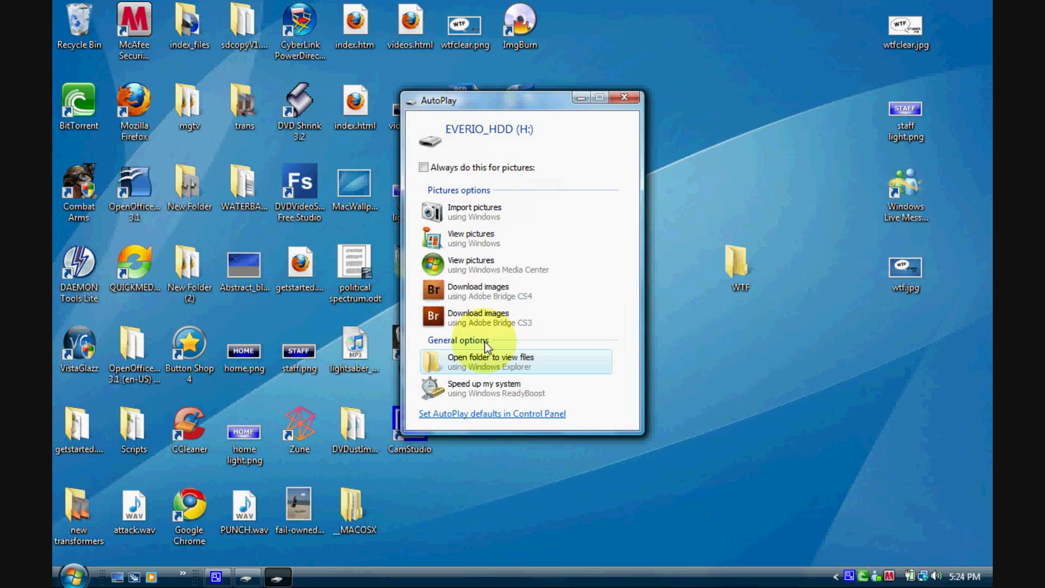
{"action": "left_click", "coordinate": [485, 356]}
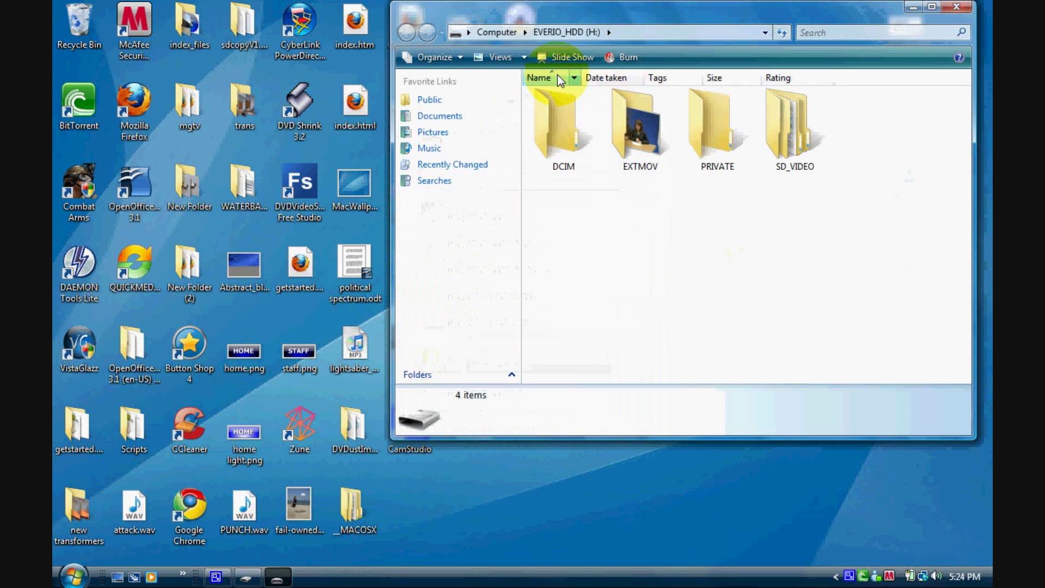
{"action": "left_click", "coordinate": [91, 350]}
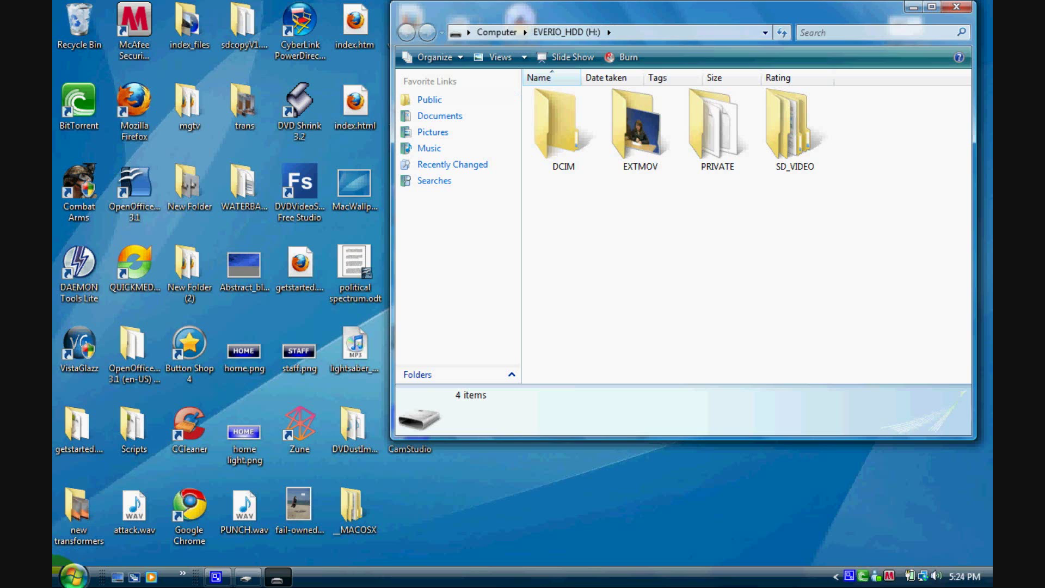
{"action": "left_click", "coordinate": [72, 575]}
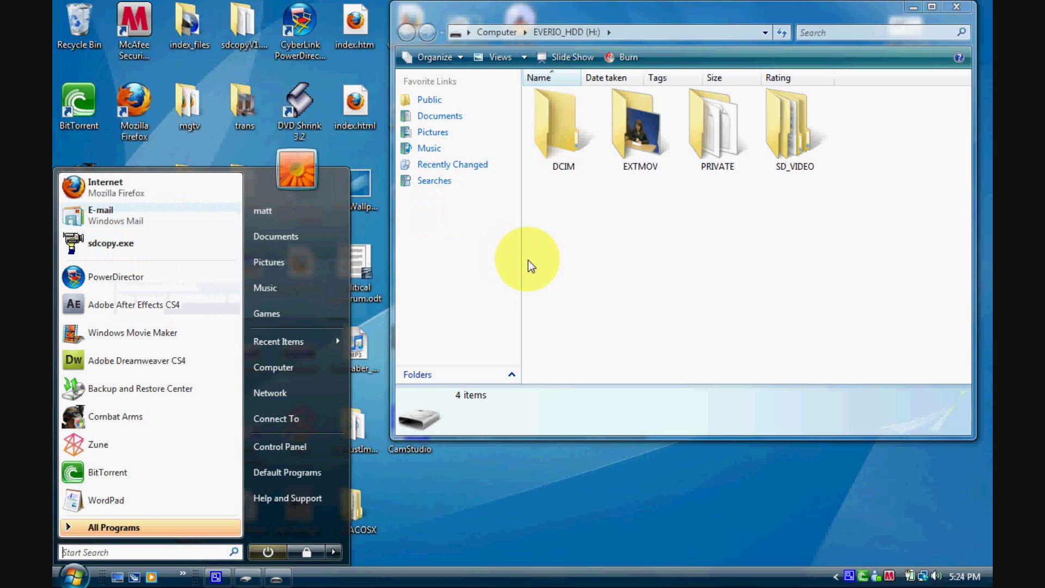
Launch SDcopy and browse for a source folder among the drives under Computer
{"action": "left_click", "coordinate": [173, 238]}
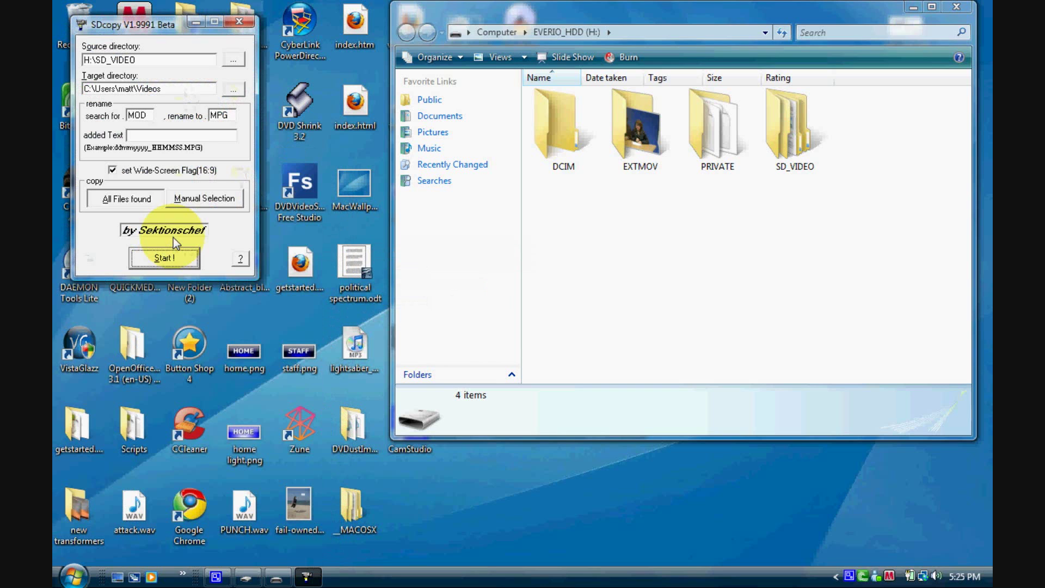
{"action": "left_click", "coordinate": [231, 59]}
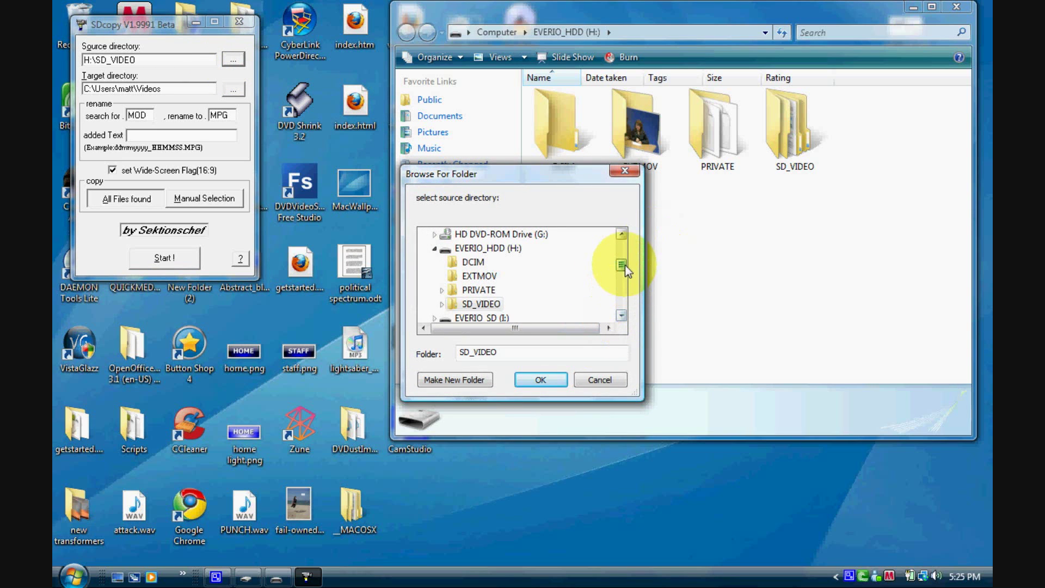
{"action": "left_click_drag", "start_coordinate": [621, 264], "coordinate": [623, 252]}
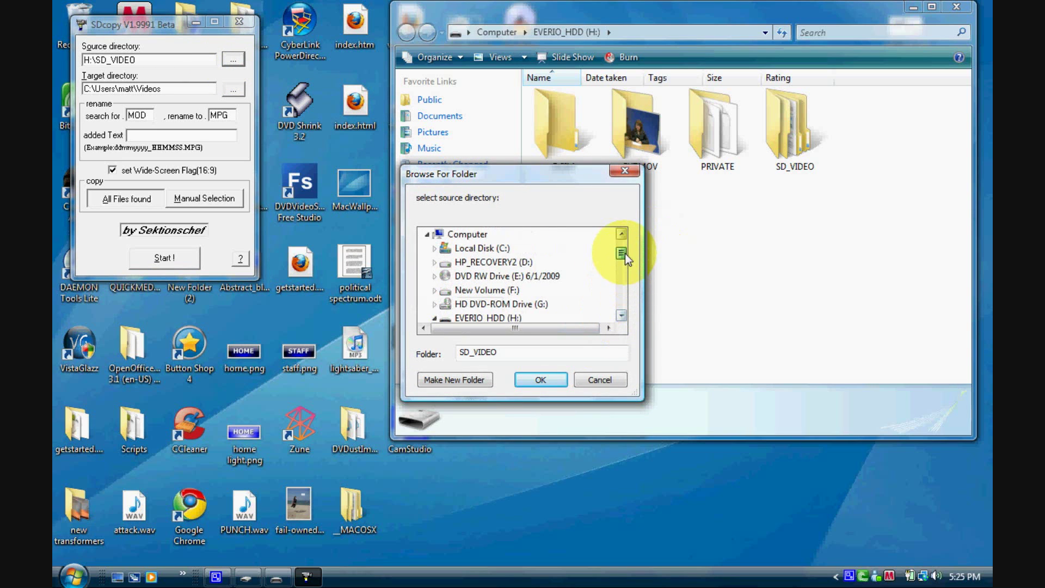
{"action": "left_click", "coordinate": [427, 234]}
{"action": "left_click", "coordinate": [428, 235]}
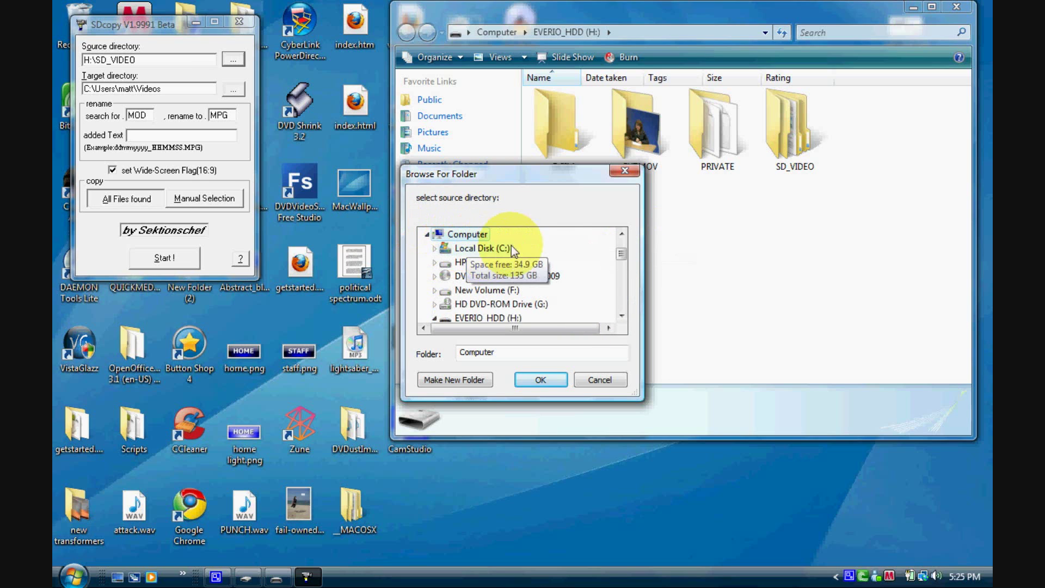
{"action": "left_click_drag", "start_coordinate": [621, 255], "coordinate": [623, 261]}
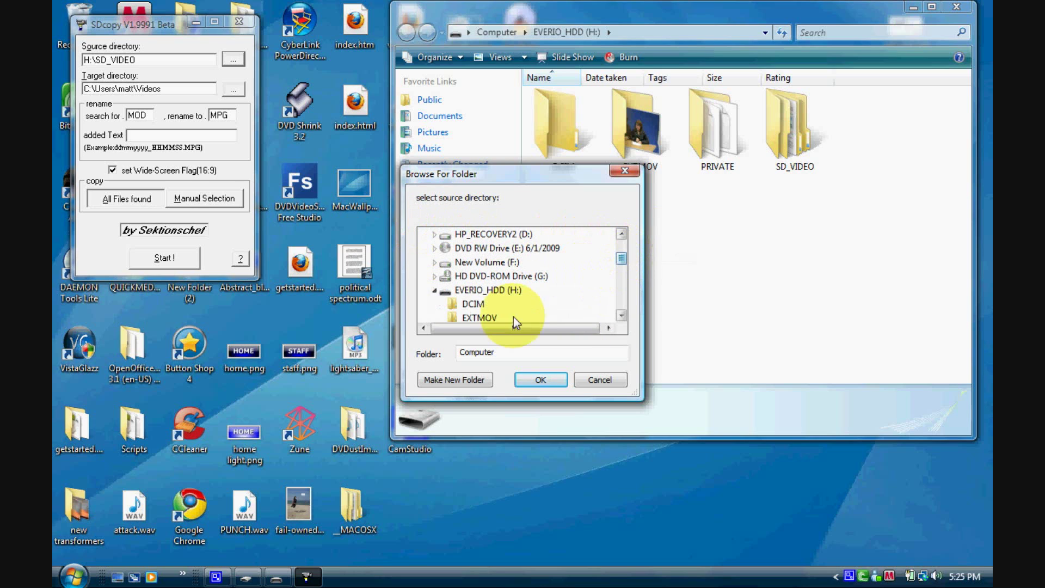
Set the source directory to H:\SD_VIDEO and select the MOD extension
{"action": "left_click", "coordinate": [434, 290]}
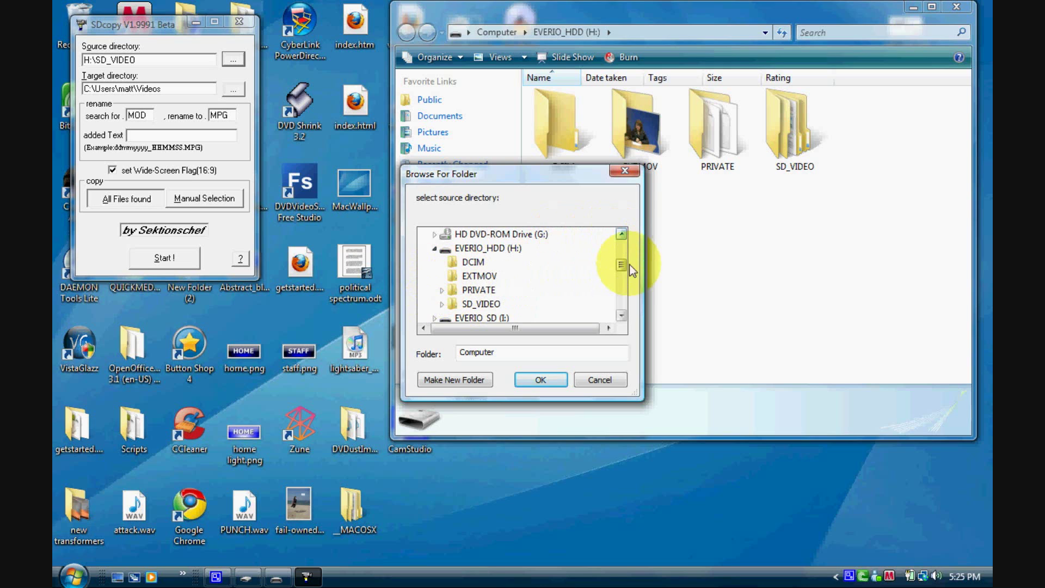
{"action": "left_click", "coordinate": [464, 303]}
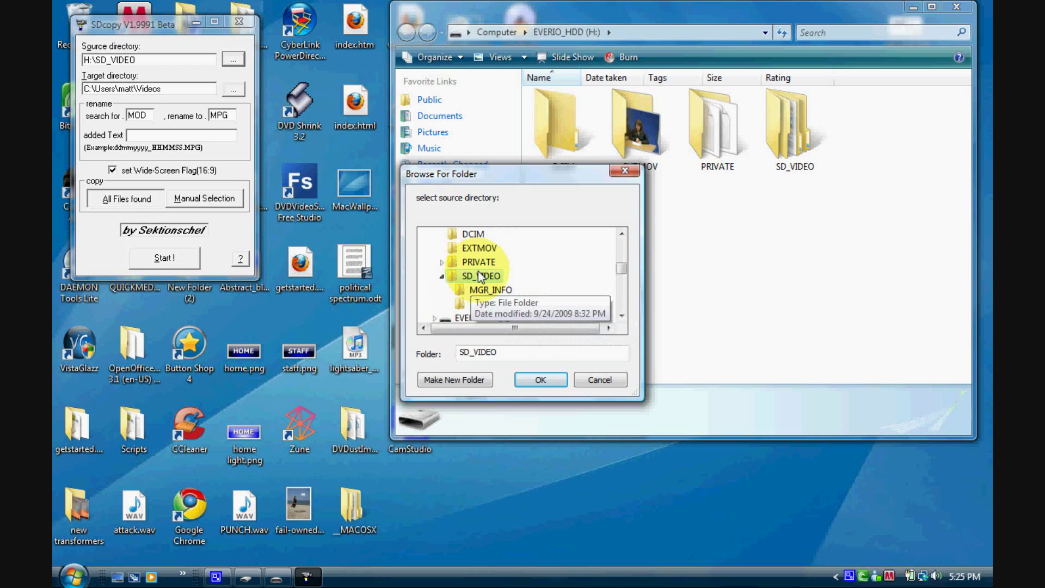
{"action": "left_click", "coordinate": [497, 357]}
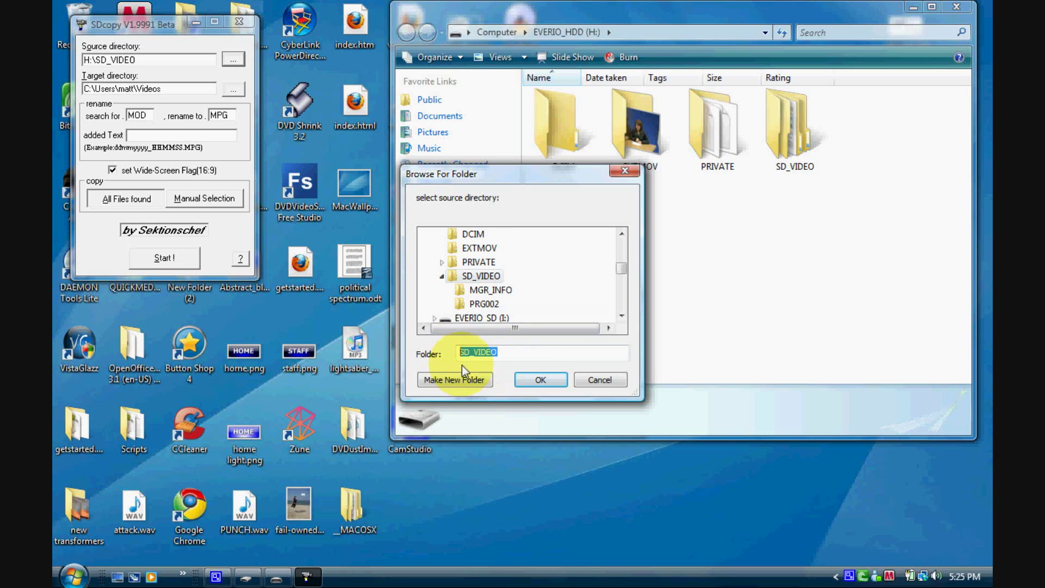
{"action": "left_click", "coordinate": [540, 380]}
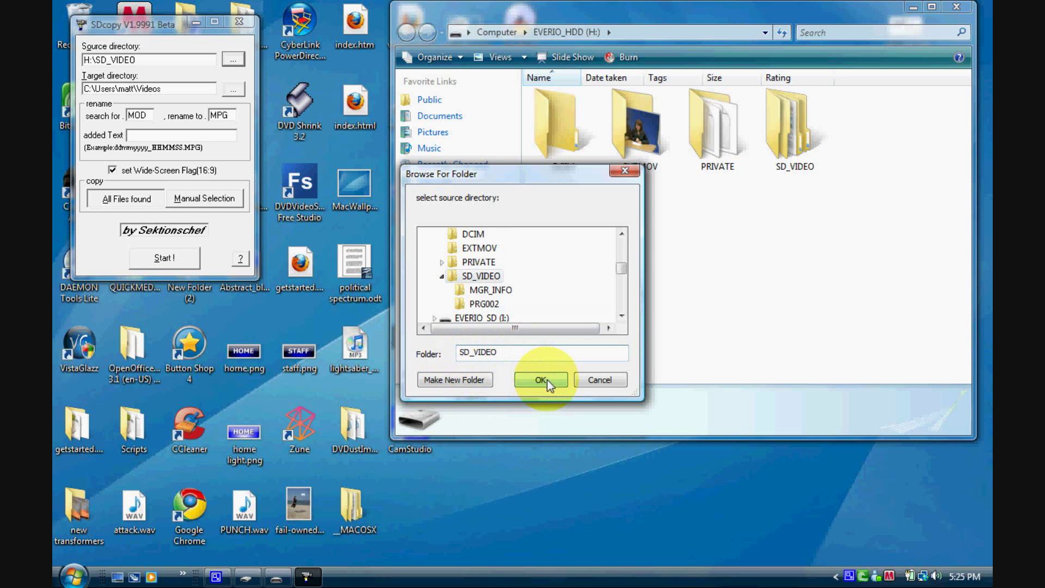
{"action": "left_click", "coordinate": [546, 379]}
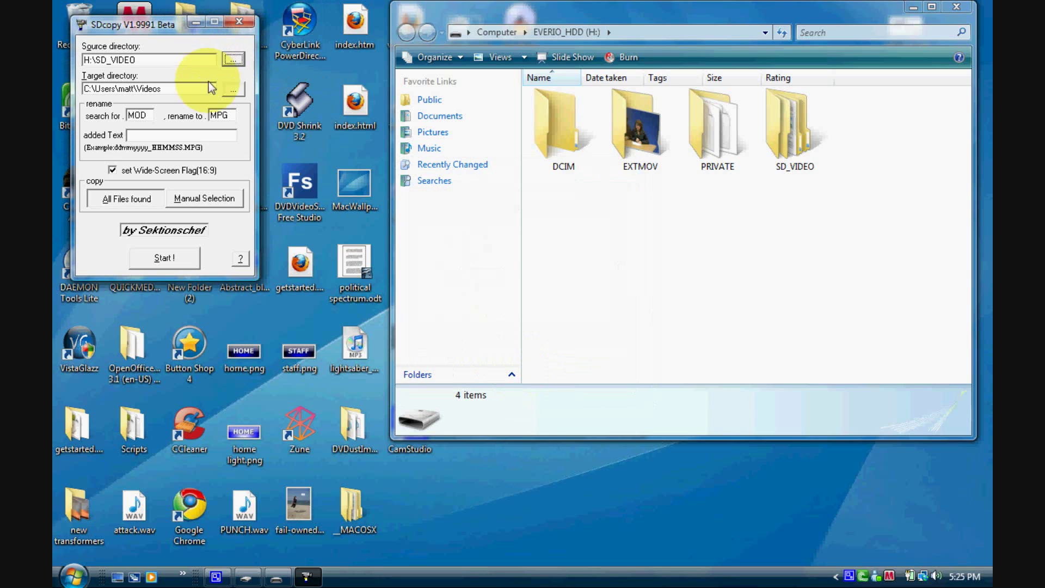
{"action": "double_click", "coordinate": [147, 115]}
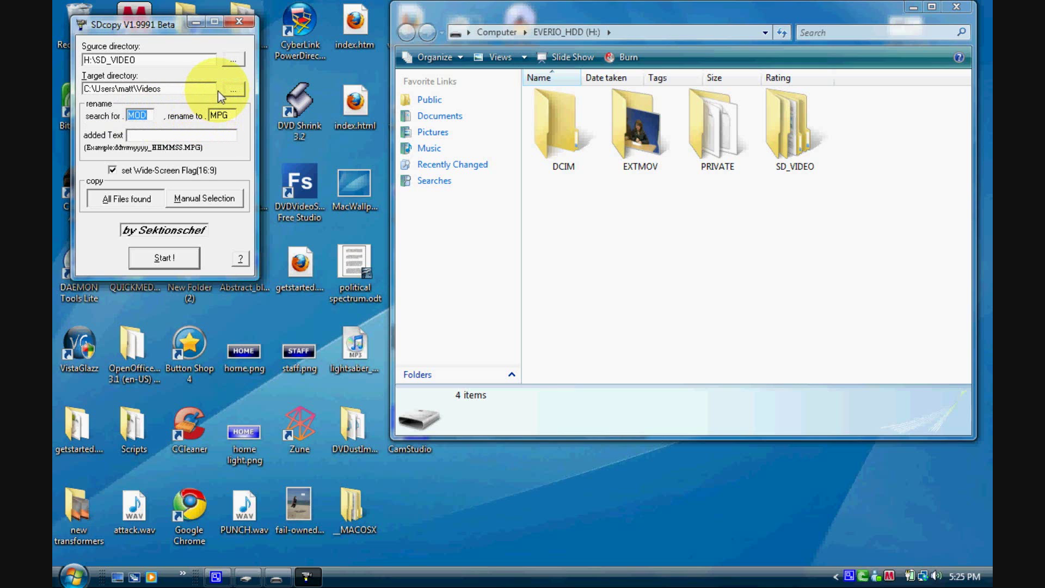
Keep Videos as the target, enable the 16:9 Wide-Screen Flag, and choose Manual Selection
{"action": "left_click", "coordinate": [234, 90]}
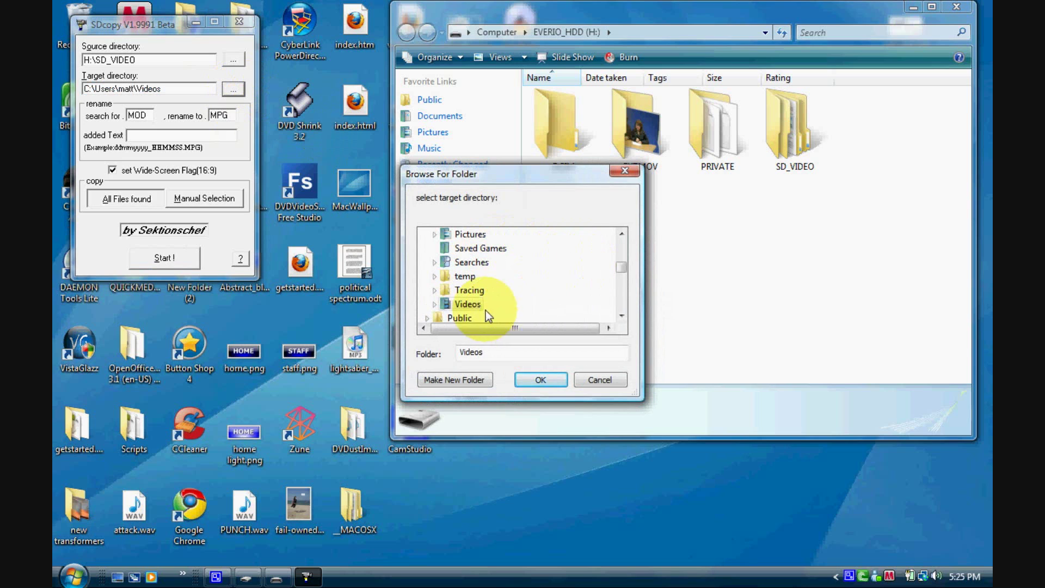
{"action": "double_click", "coordinate": [468, 304]}
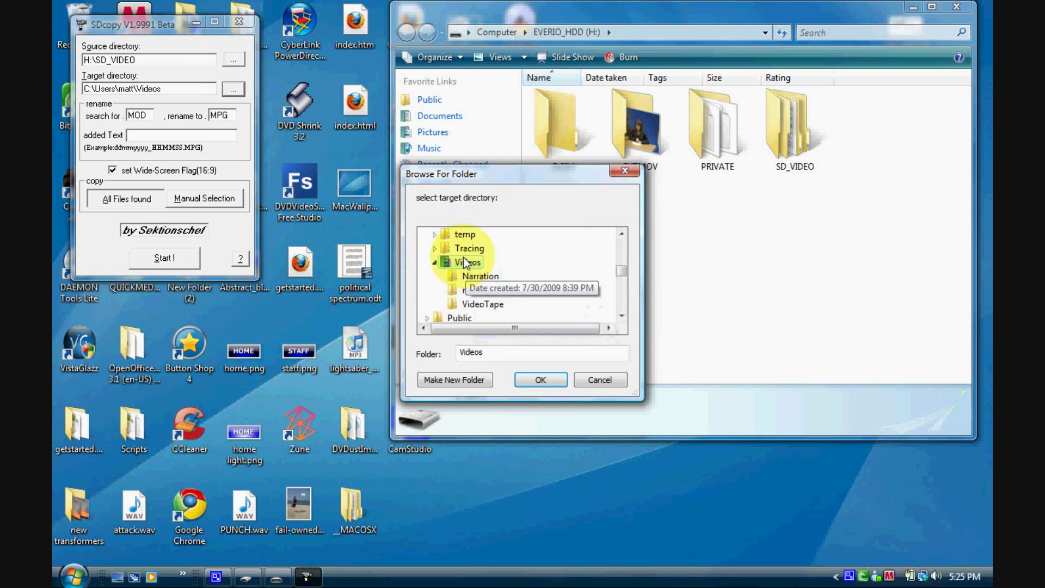
{"action": "left_click", "coordinate": [540, 381]}
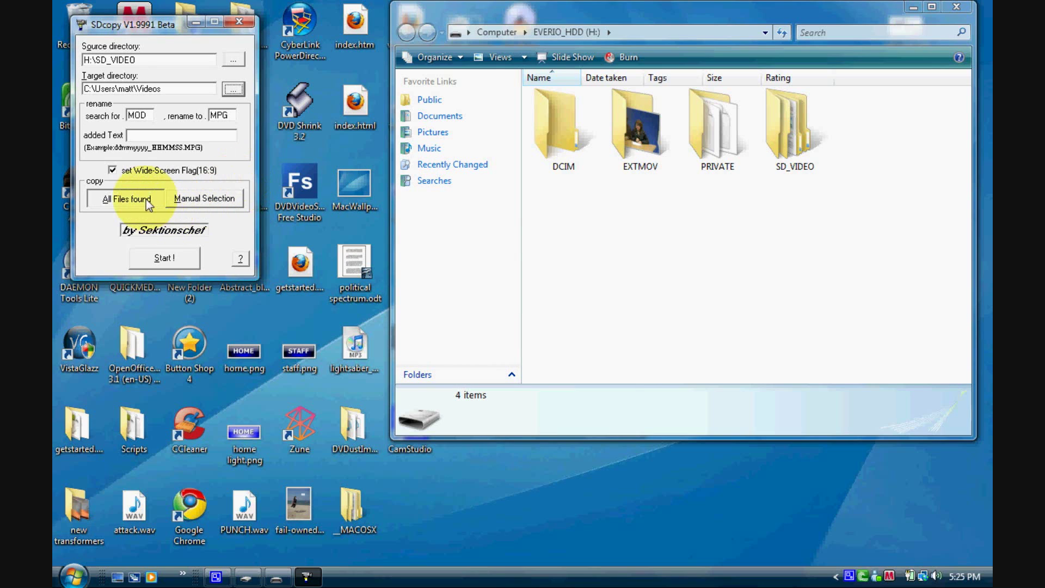
{"action": "left_click", "coordinate": [112, 171]}
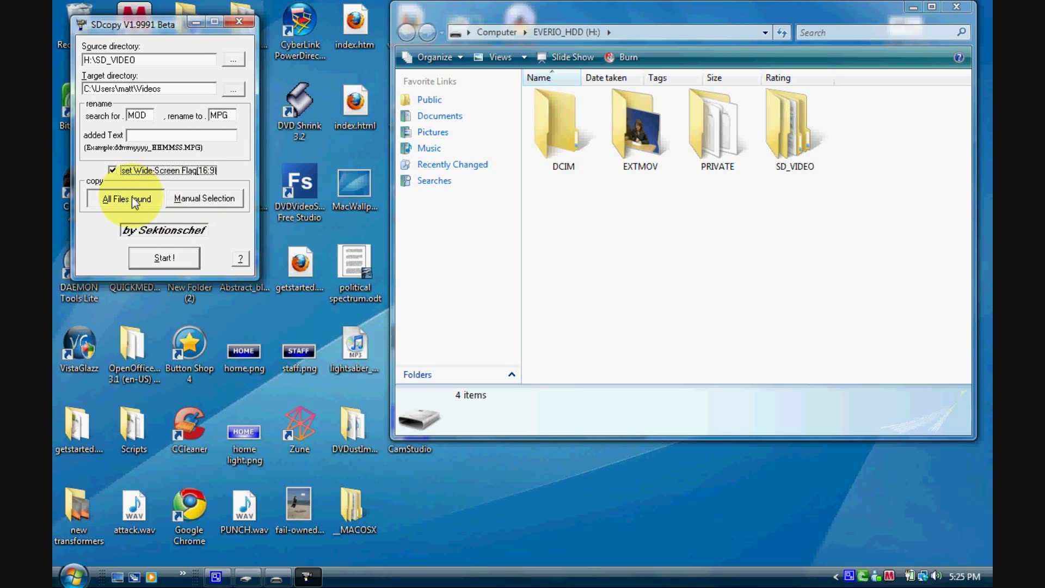
{"action": "left_click", "coordinate": [178, 199]}
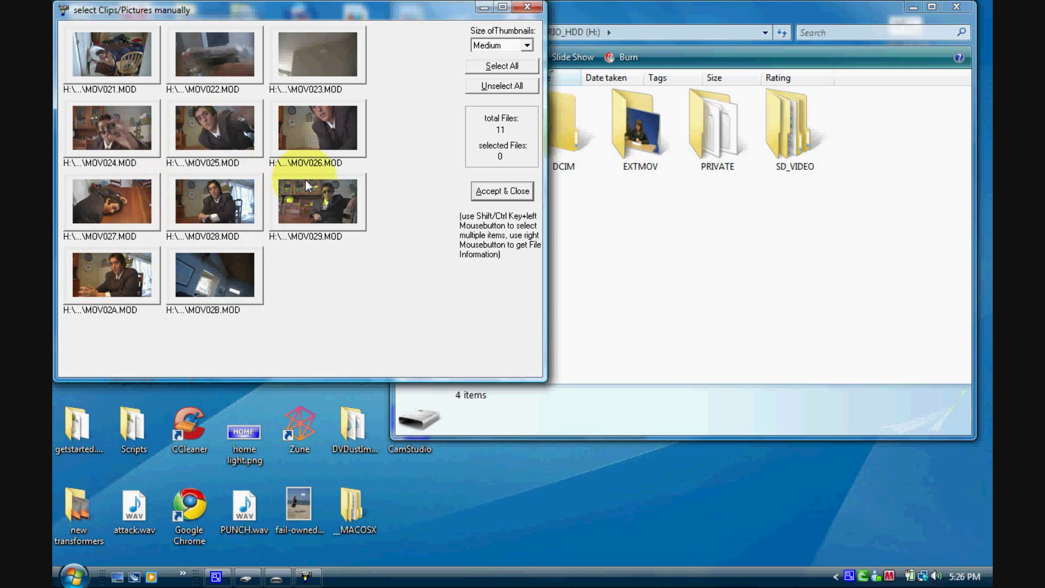
Try selecting clips MOV021, MOV029 and MOV025, then range-select all eleven clips
{"action": "left_click", "coordinate": [129, 52]}
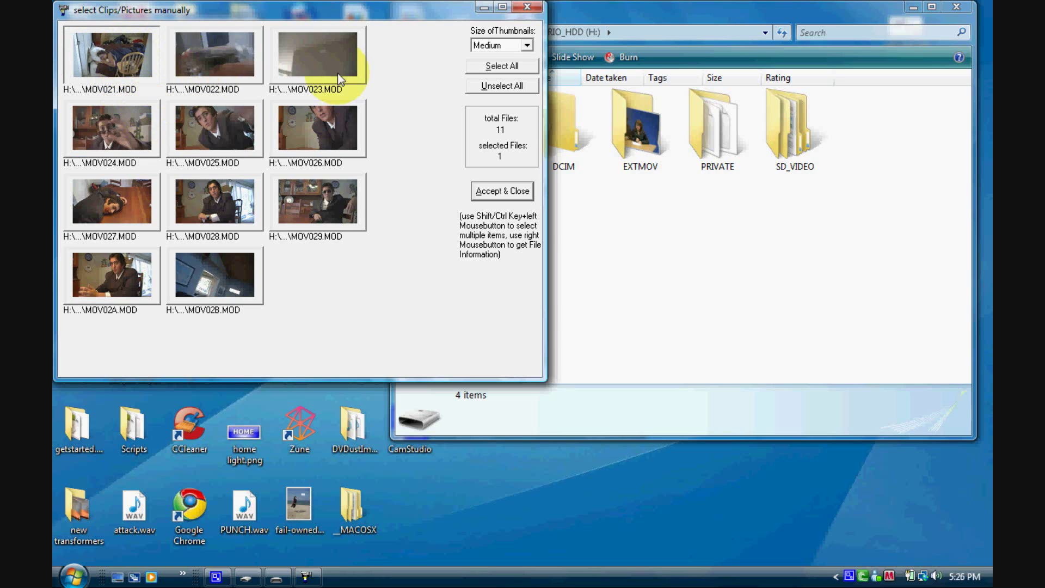
{"action": "left_click", "coordinate": [76, 55], "text": "ctrl"}
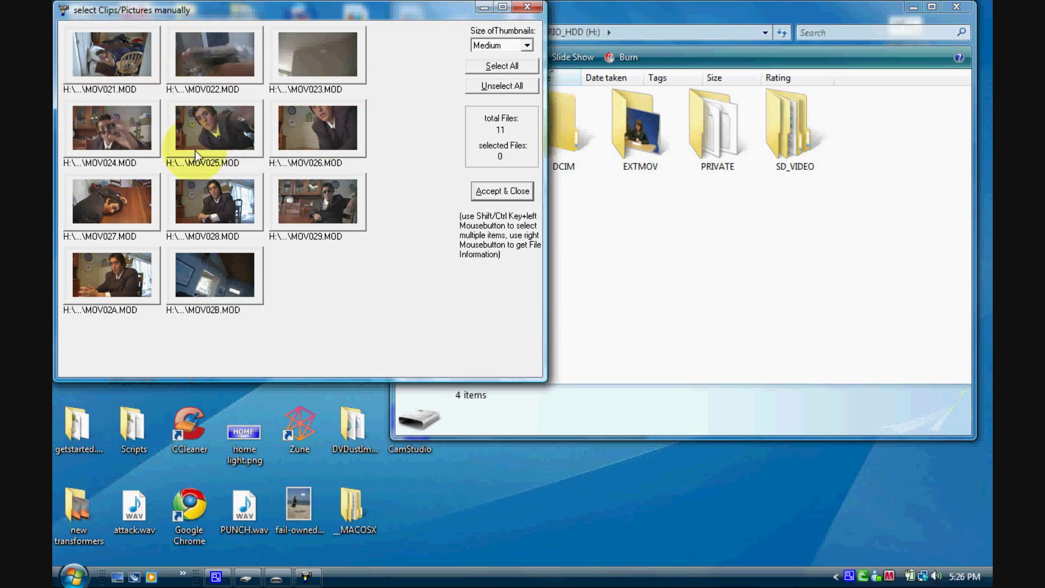
{"action": "left_click", "coordinate": [316, 220]}
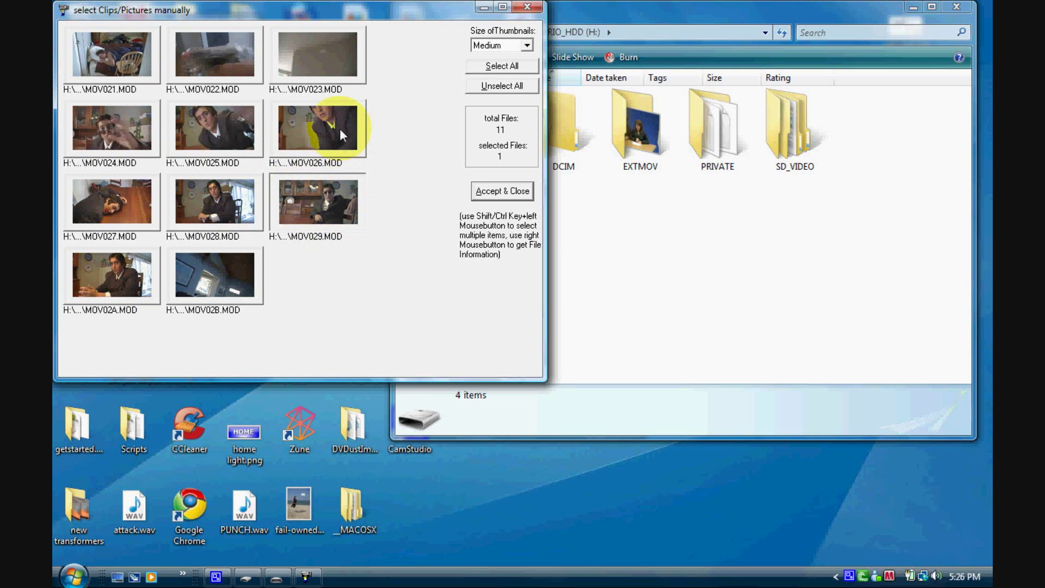
{"action": "left_click", "coordinate": [241, 131], "text": "ctrl"}
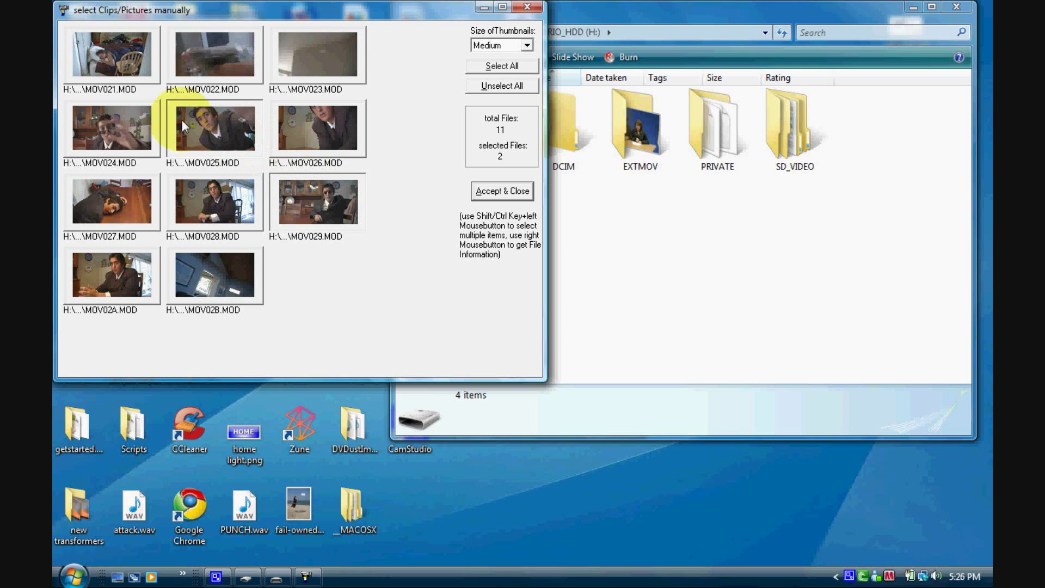
{"action": "left_click", "coordinate": [108, 71], "text": "ctrl"}
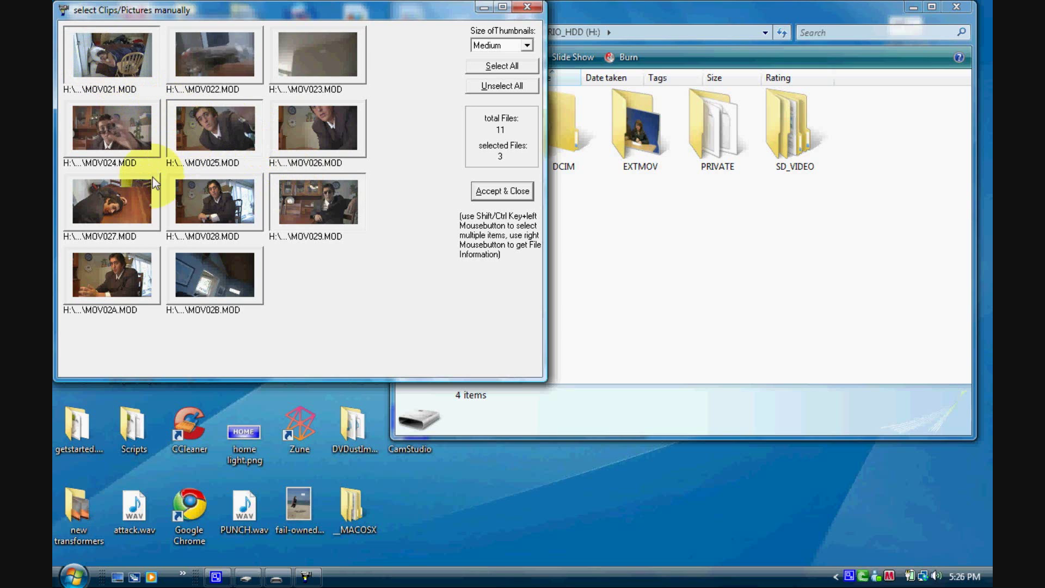
{"action": "left_click", "coordinate": [132, 184], "text": "shift"}
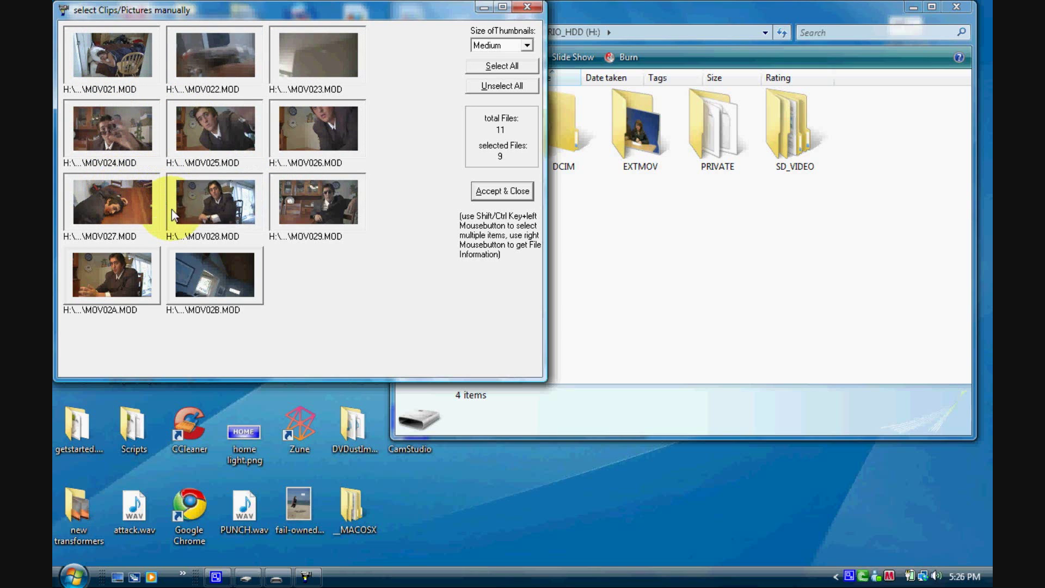
{"action": "left_click", "coordinate": [217, 275], "text": "shift"}
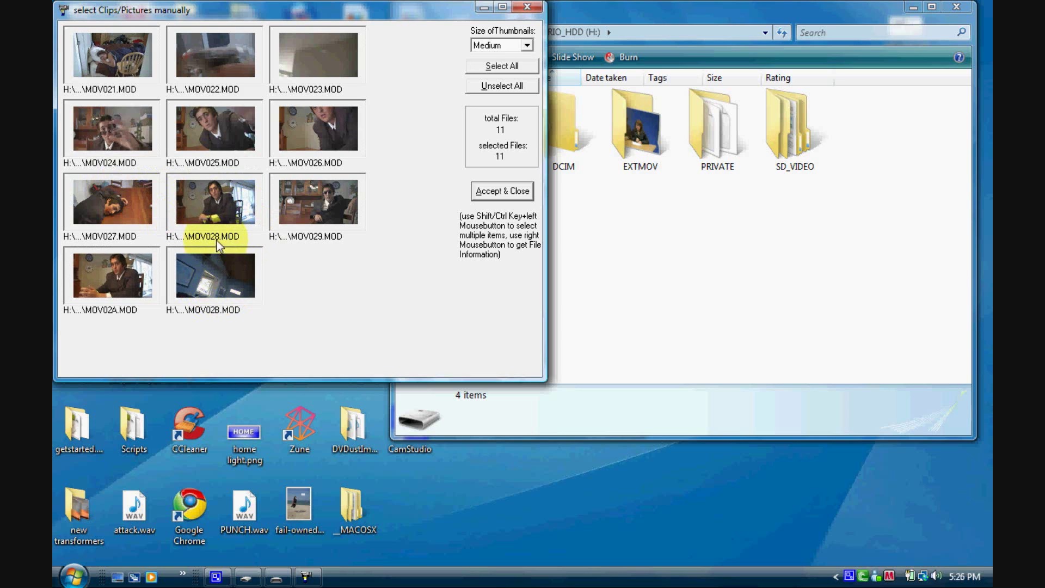
{"action": "left_click", "coordinate": [110, 36], "text": "ctrl"}
Deselect clips MOV02B, MOV028 and MOV027 from the copy list
{"action": "right_click", "coordinate": [253, 442]}
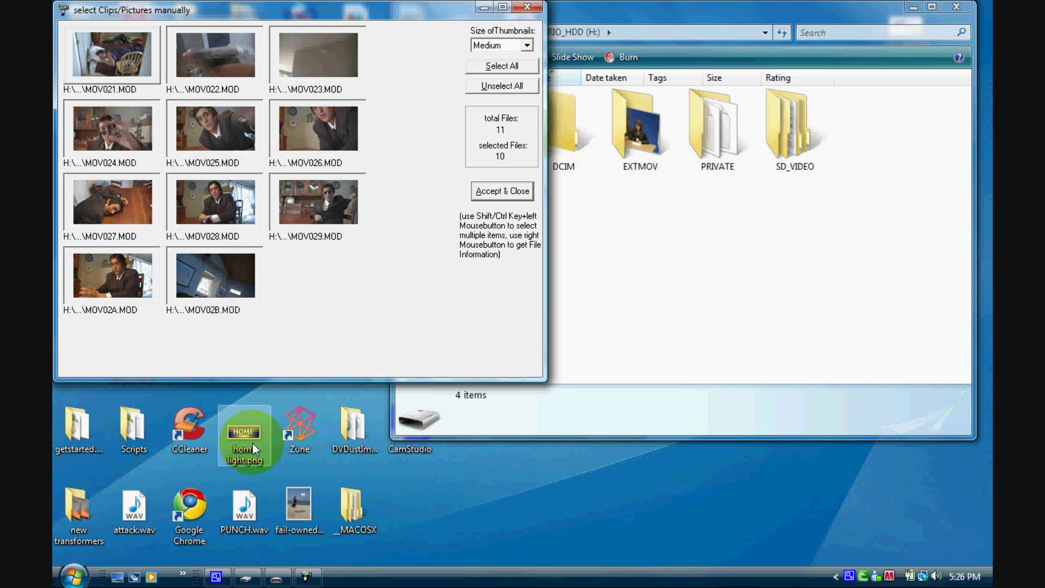
{"action": "left_click", "coordinate": [212, 266], "text": "ctrl"}
{"action": "left_click", "coordinate": [128, 252], "text": "ctrl"}
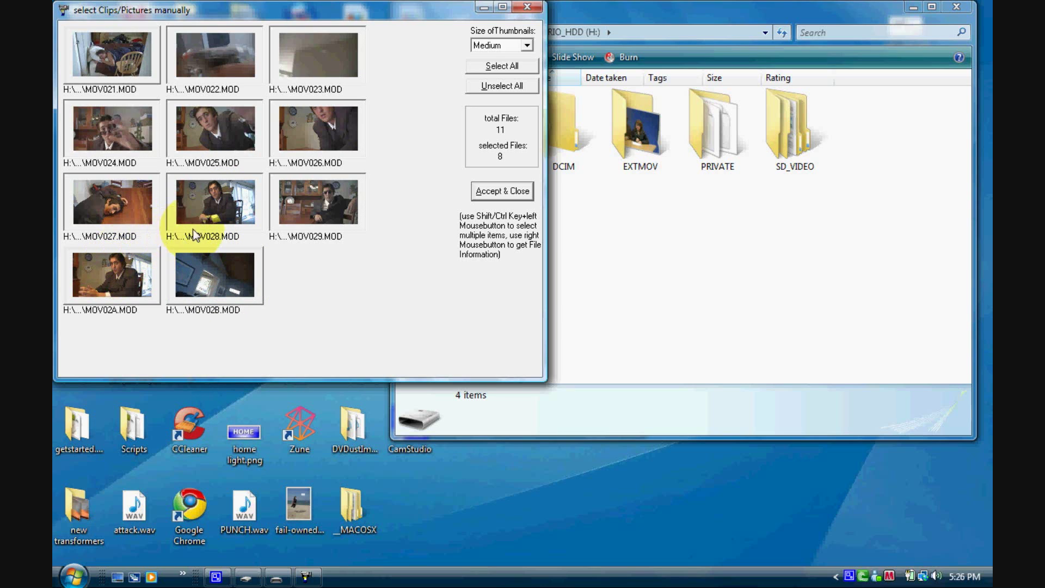
{"action": "left_click", "coordinate": [205, 231], "text": "ctrl"}
{"action": "left_click", "coordinate": [129, 207], "text": "ctrl"}
{"action": "left_click", "coordinate": [113, 58], "text": "ctrl"}
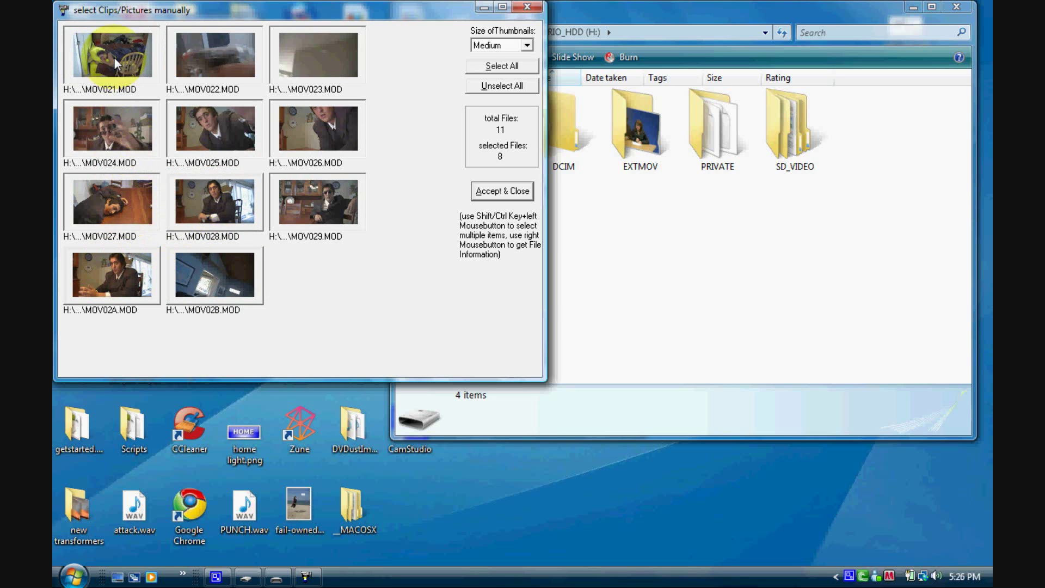
{"action": "left_click", "coordinate": [113, 57], "text": "ctrl"}
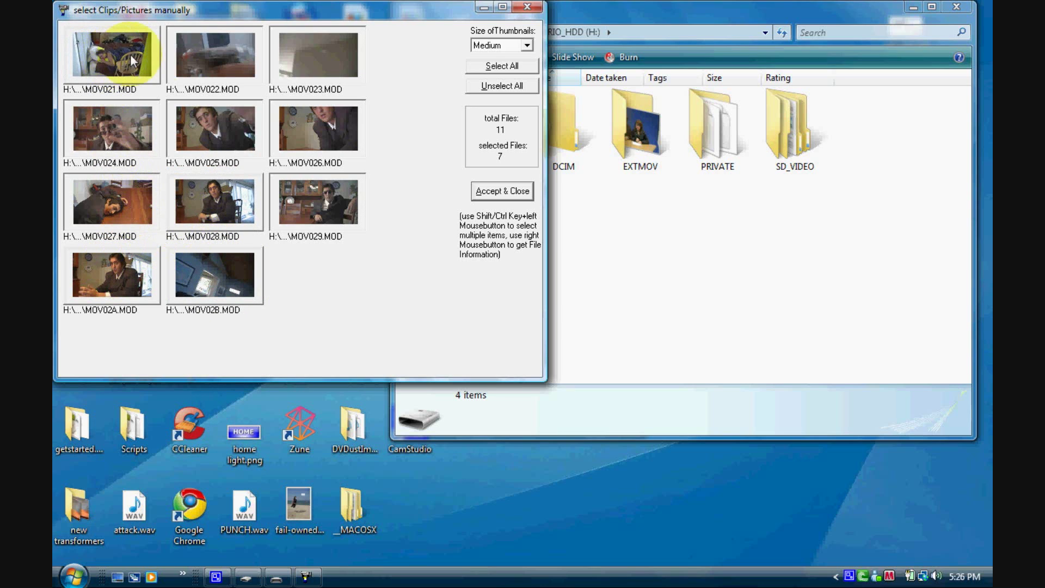
Clear the selection, reselect all clips, then clear again and pick MOV021, MOV028 and MOV026
{"action": "left_click", "coordinate": [479, 85]}
{"action": "left_click", "coordinate": [97, 60]}
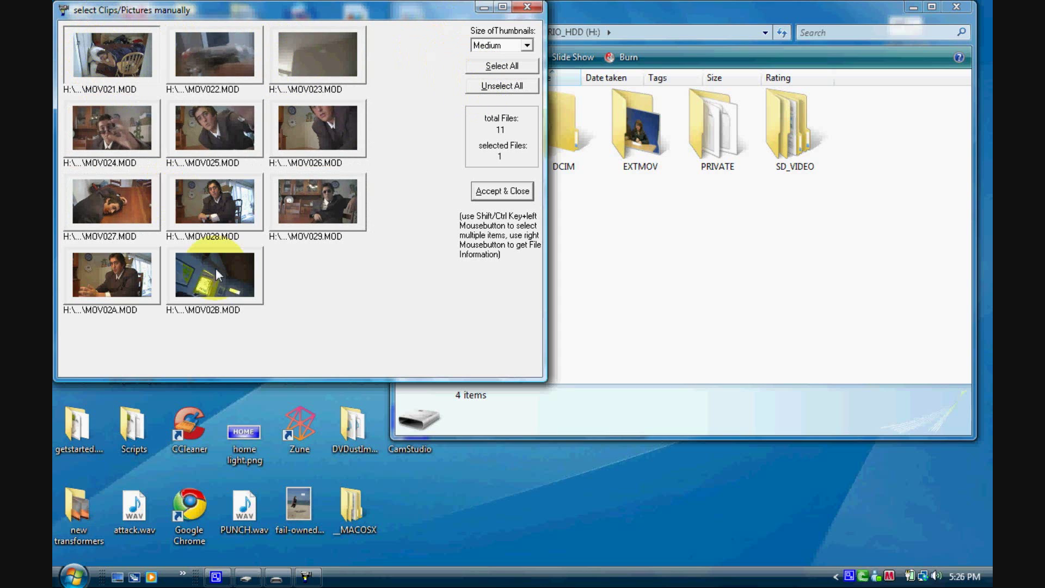
{"action": "left_click", "coordinate": [217, 269], "text": "shift"}
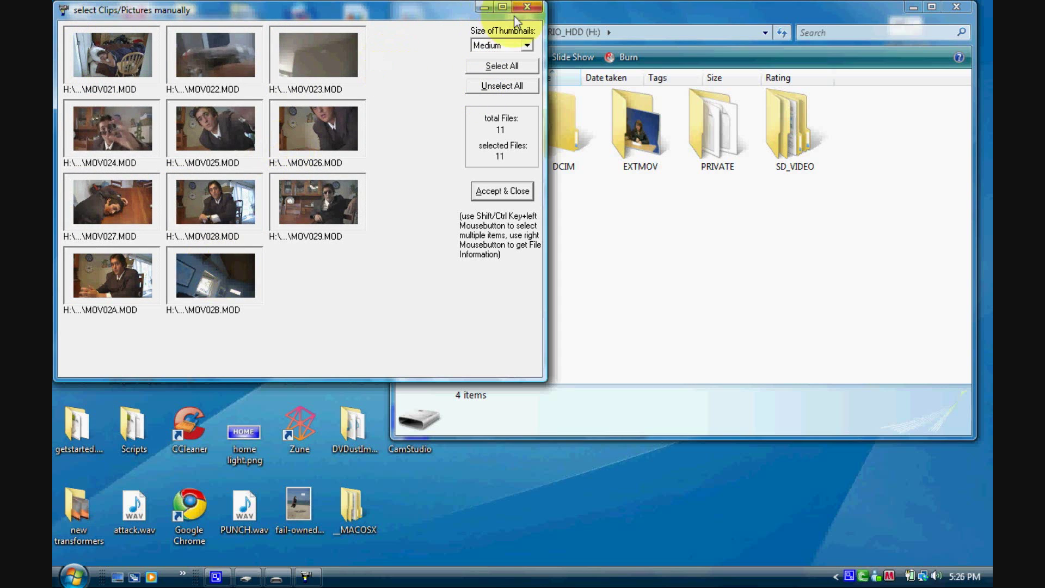
{"action": "left_click", "coordinate": [493, 85]}
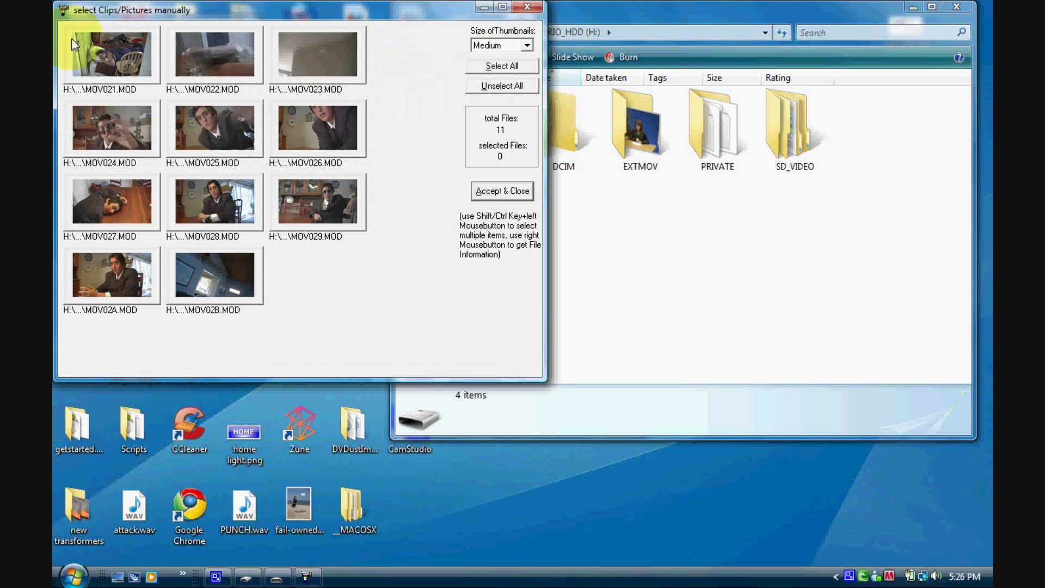
{"action": "left_click", "coordinate": [107, 40]}
{"action": "left_click", "coordinate": [220, 188], "text": "ctrl"}
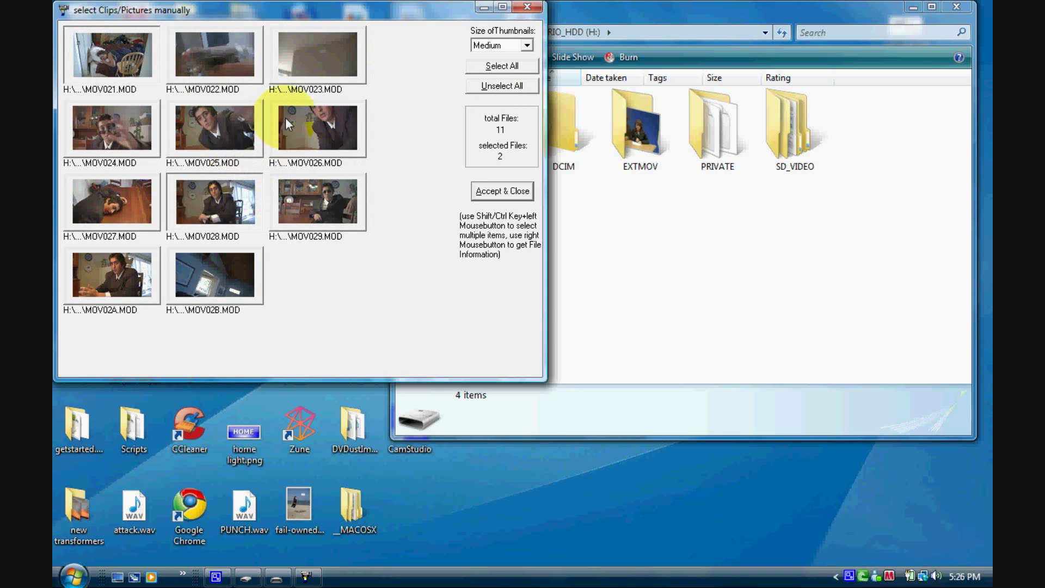
{"action": "left_click", "coordinate": [285, 117], "text": "ctrl"}
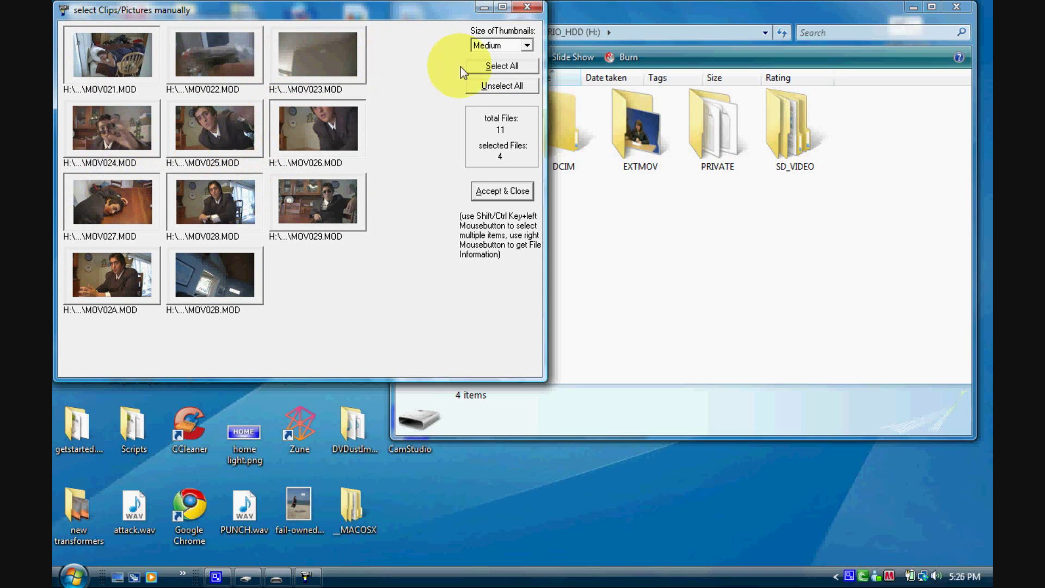
Clear the selection, keep only MOV029.MOD, and accept to start copying it
{"action": "left_click", "coordinate": [489, 86]}
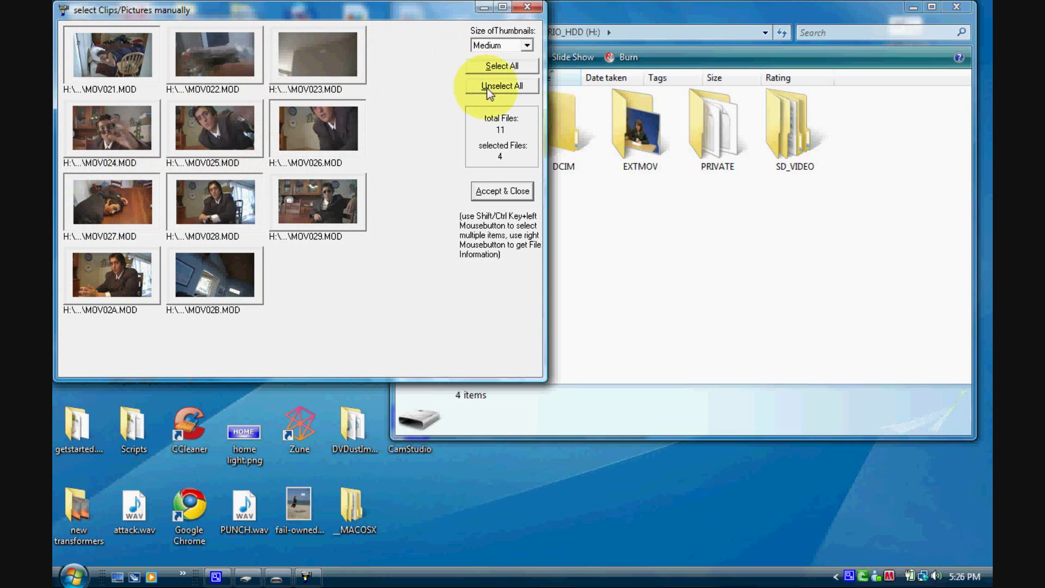
{"action": "left_click", "coordinate": [318, 224]}
{"action": "left_click", "coordinate": [494, 191]}
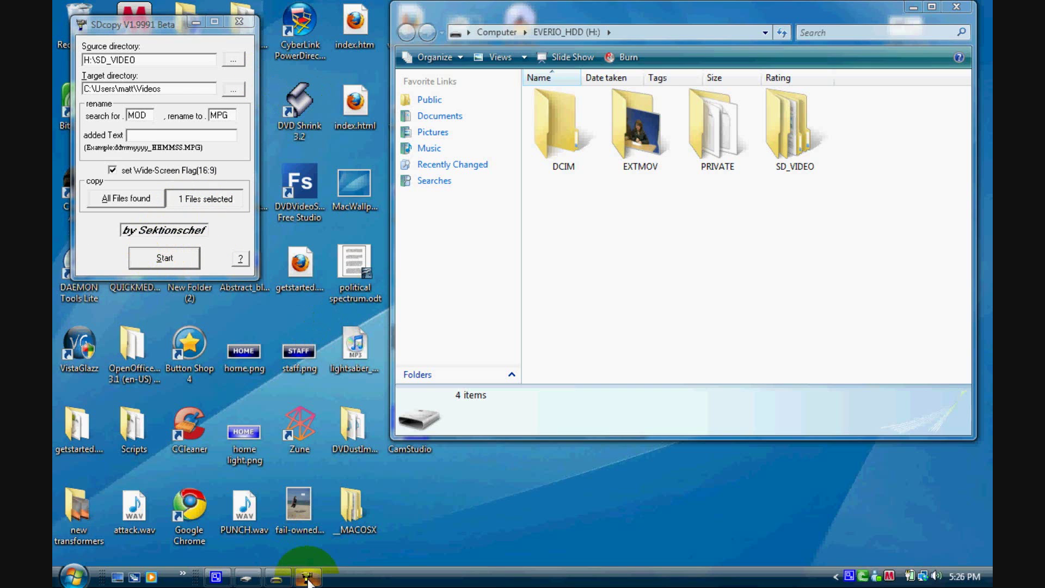
{"action": "left_click", "coordinate": [73, 575]}
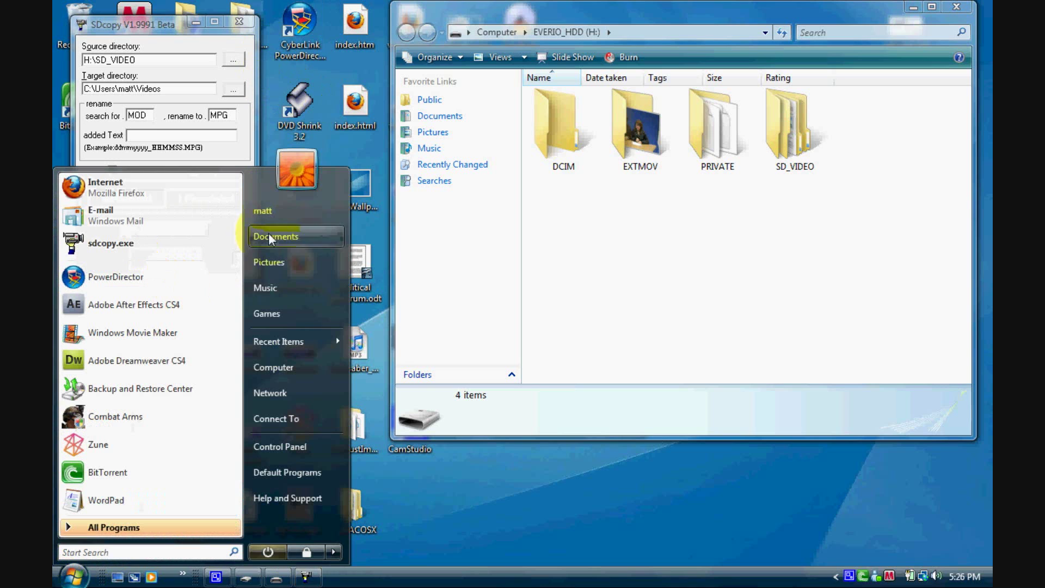
{"action": "left_click", "coordinate": [270, 213]}
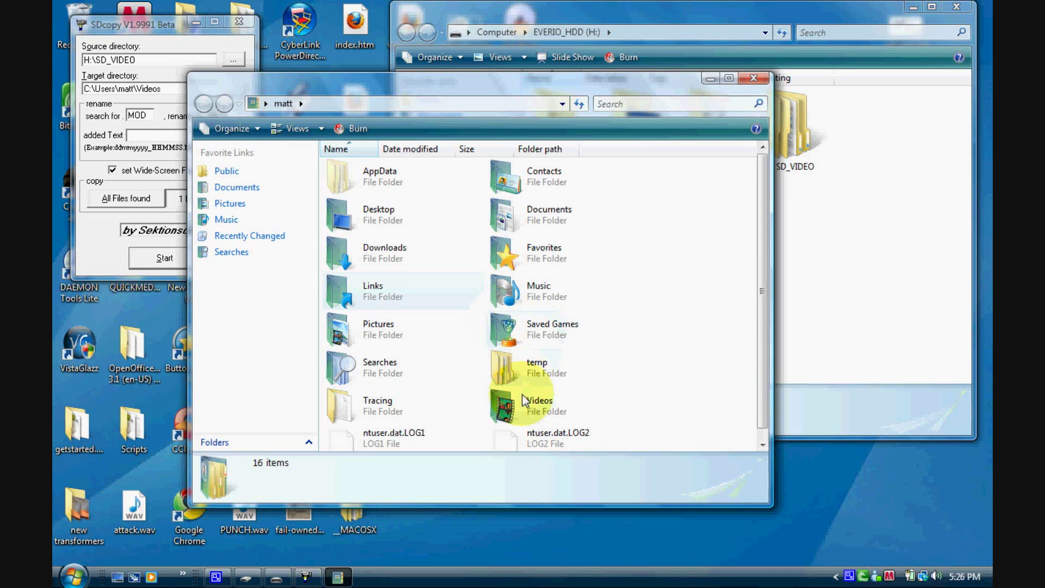
{"action": "double_click", "coordinate": [503, 407]}
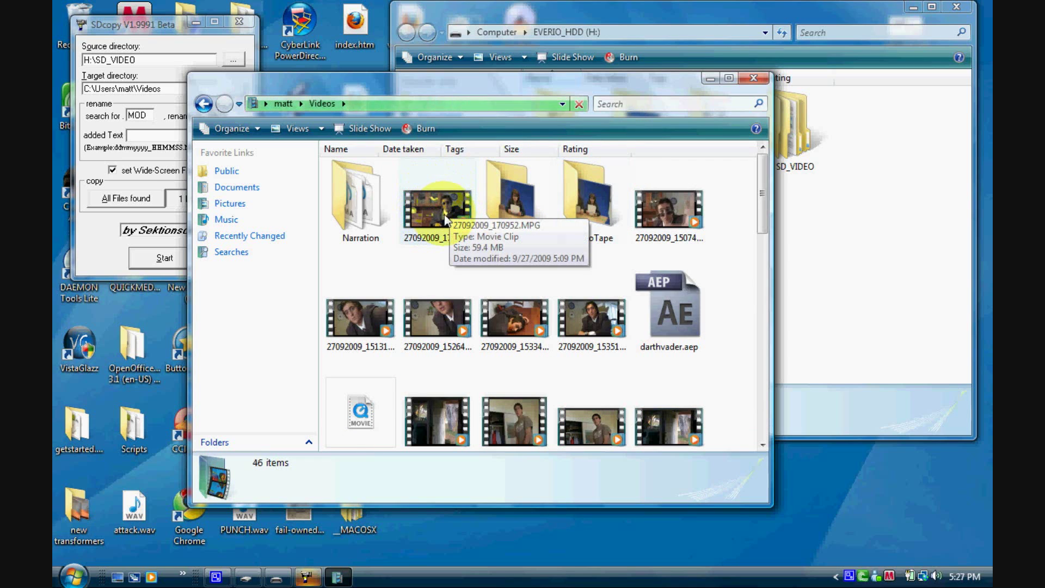
{"action": "left_click", "coordinate": [410, 228]}
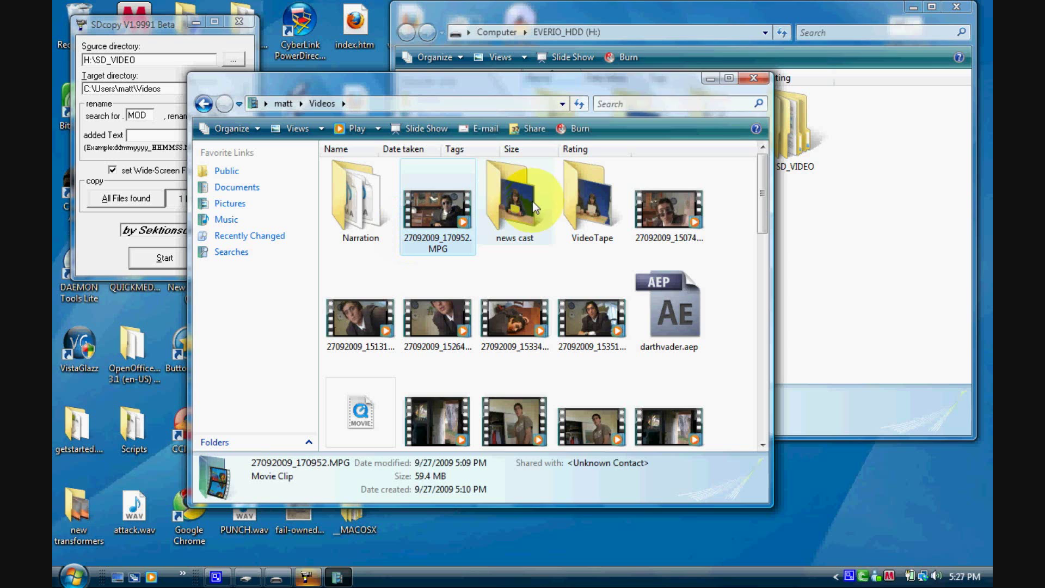
{"action": "left_click", "coordinate": [752, 77]}
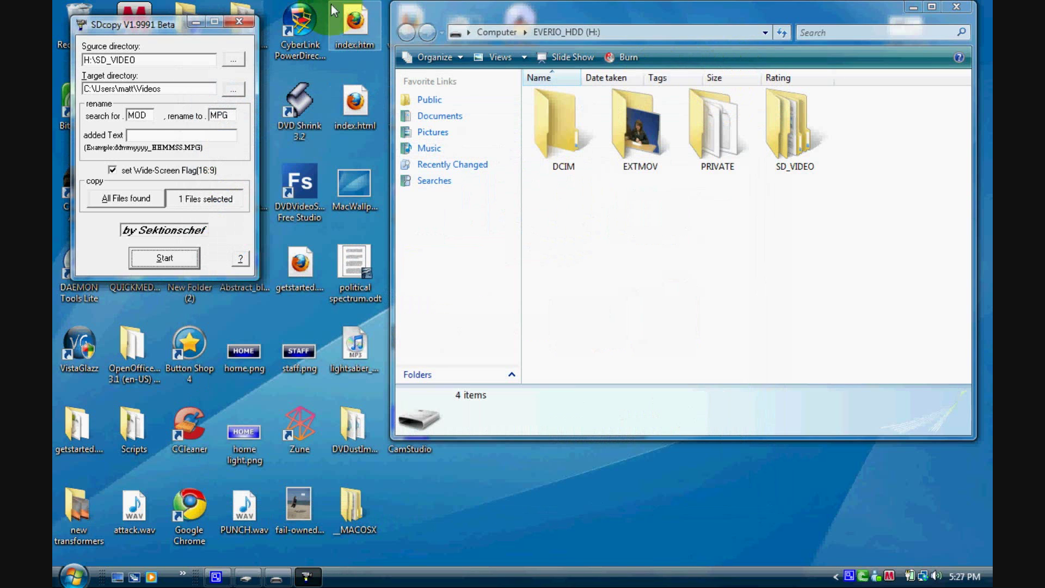
Close SDcopy, the EVERIO_HDD window and the AutoPlay prompt, then launch Windows Movie Maker
{"action": "left_click", "coordinate": [239, 23]}
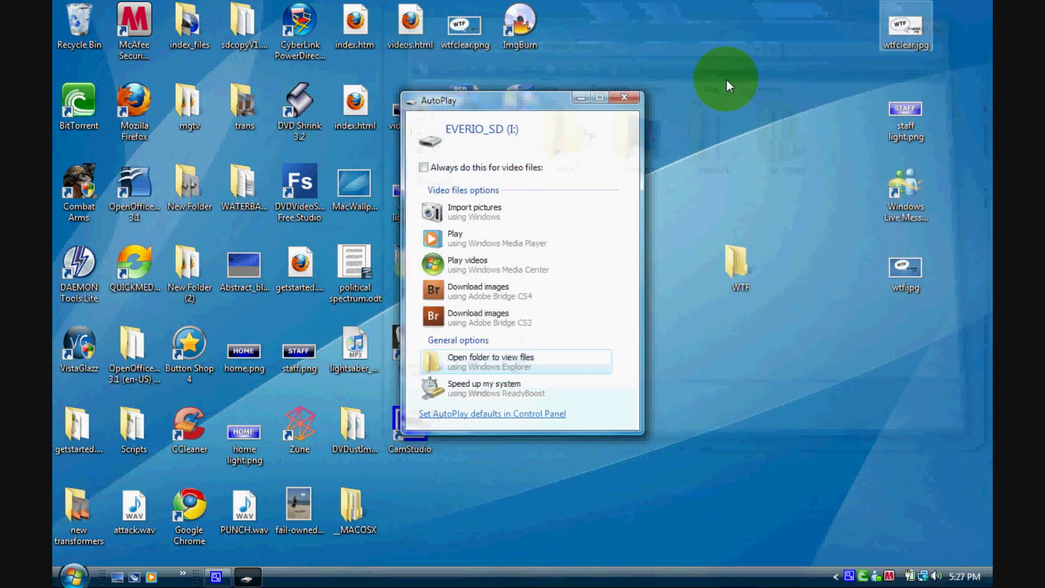
{"action": "left_click", "coordinate": [956, 7]}
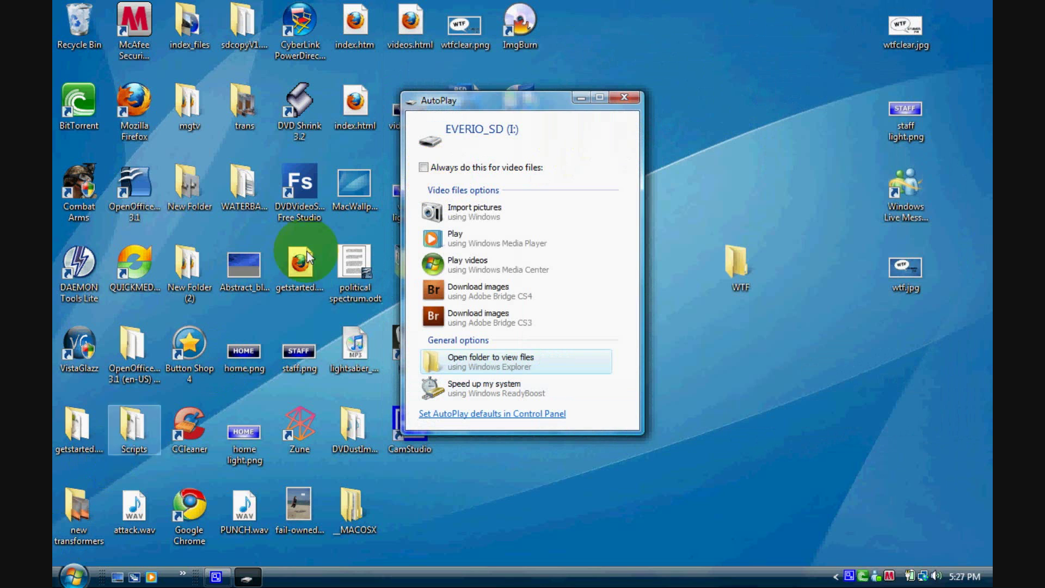
{"action": "left_click", "coordinate": [623, 97]}
{"action": "left_click", "coordinate": [72, 575]}
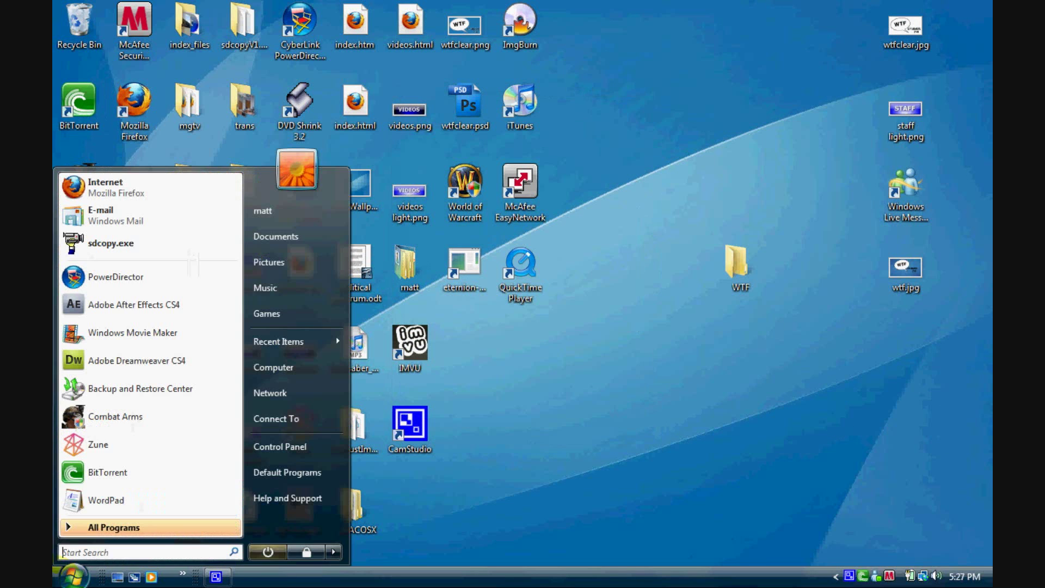
{"action": "left_click", "coordinate": [170, 333]}
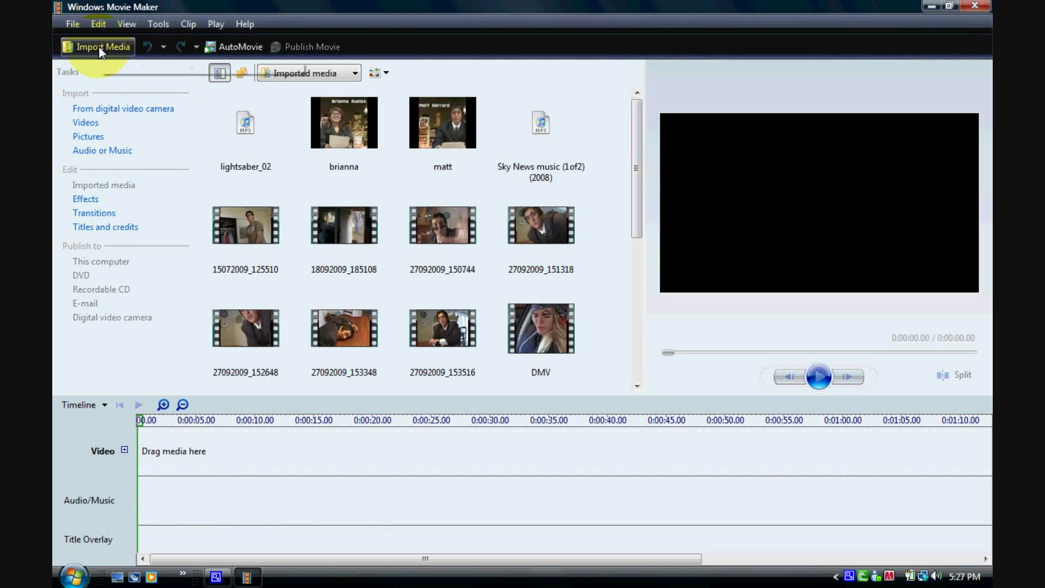
Import the 27092009_150744 MPG file from the Videos folder
{"action": "left_click", "coordinate": [100, 48]}
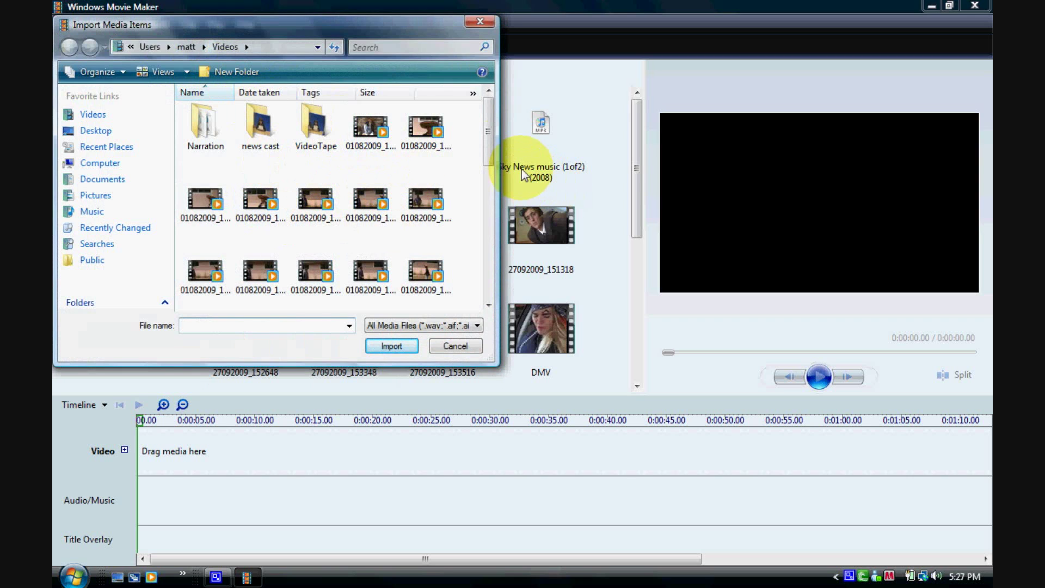
{"action": "left_click_drag", "start_coordinate": [492, 141], "coordinate": [494, 250]}
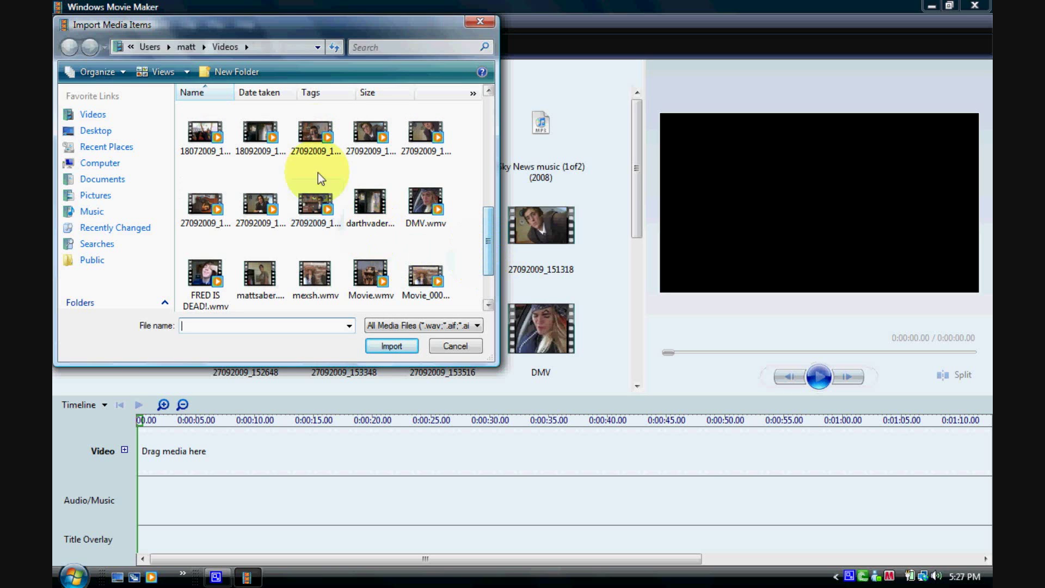
{"action": "left_click", "coordinate": [317, 139]}
{"action": "double_click", "coordinate": [315, 138]}
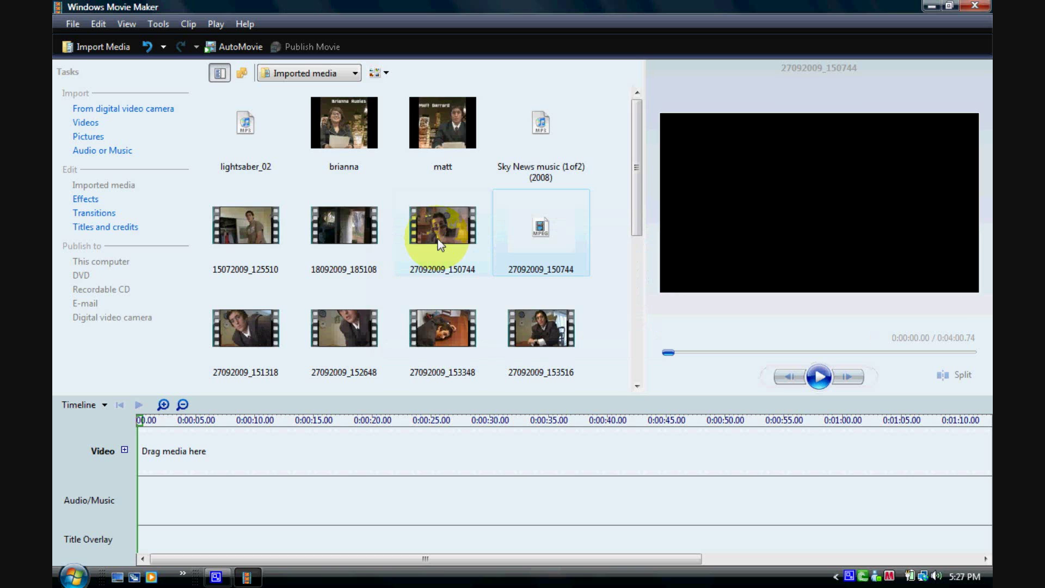
Drop the 27092009_150744 clip on the Video track, then quit Movie Maker without saving
{"action": "left_click_drag", "start_coordinate": [550, 213], "coordinate": [410, 455]}
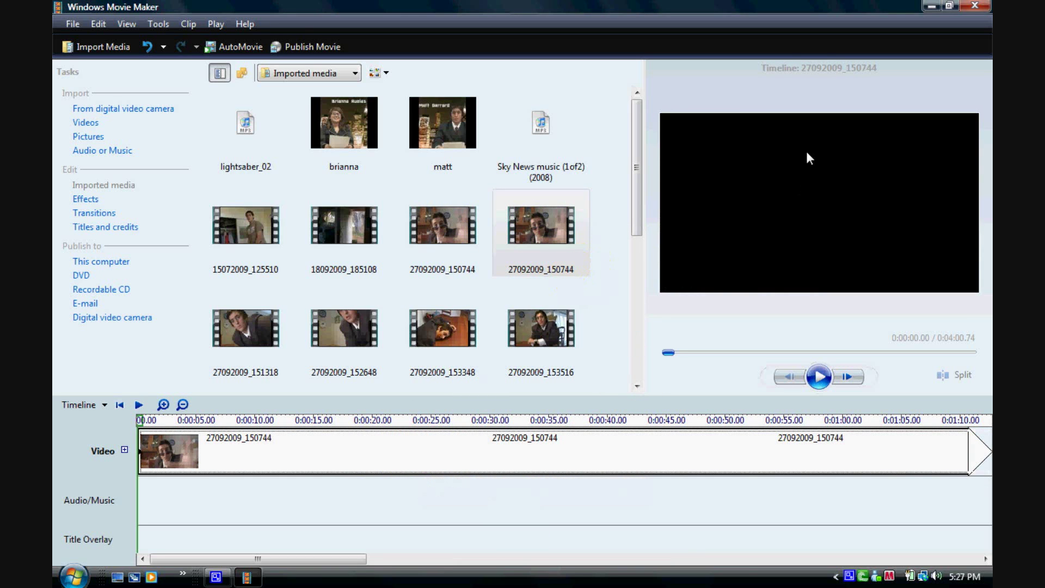
{"action": "left_click", "coordinate": [974, 5]}
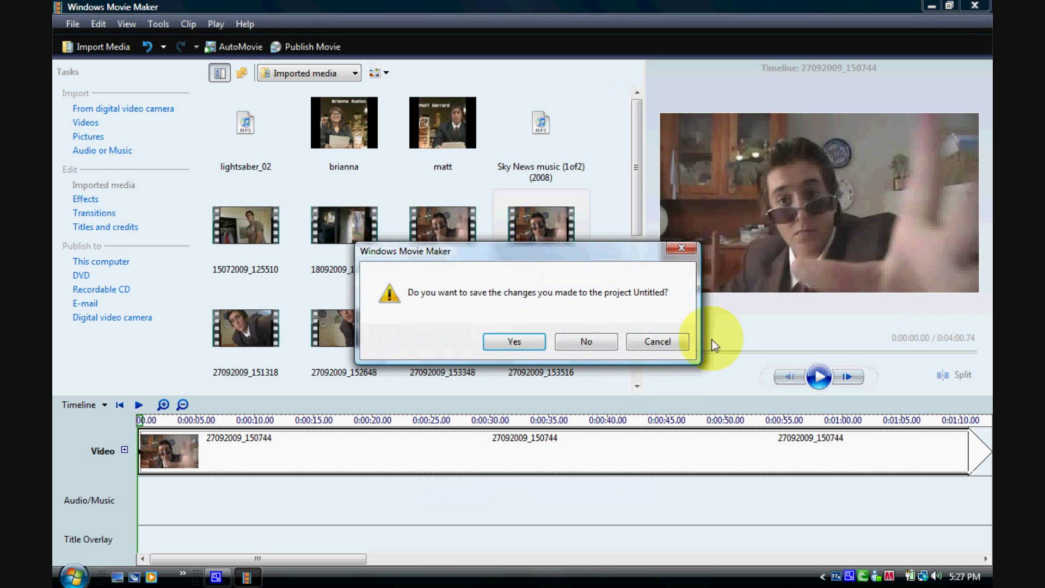
{"action": "left_click", "coordinate": [566, 343]}
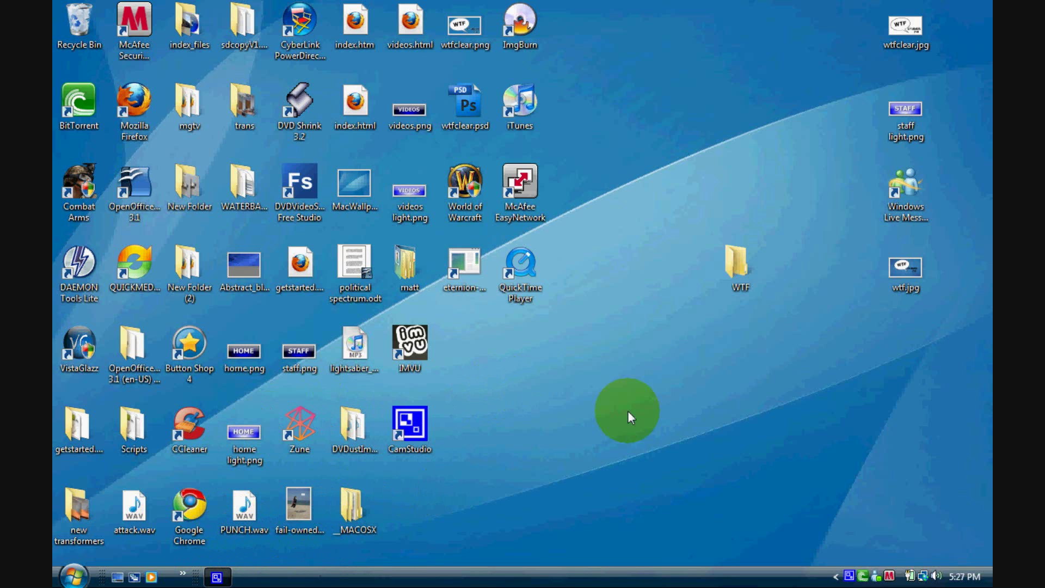
Restore the CamStudio recorder window from its system tray icon
{"action": "left_click", "coordinate": [848, 576]}
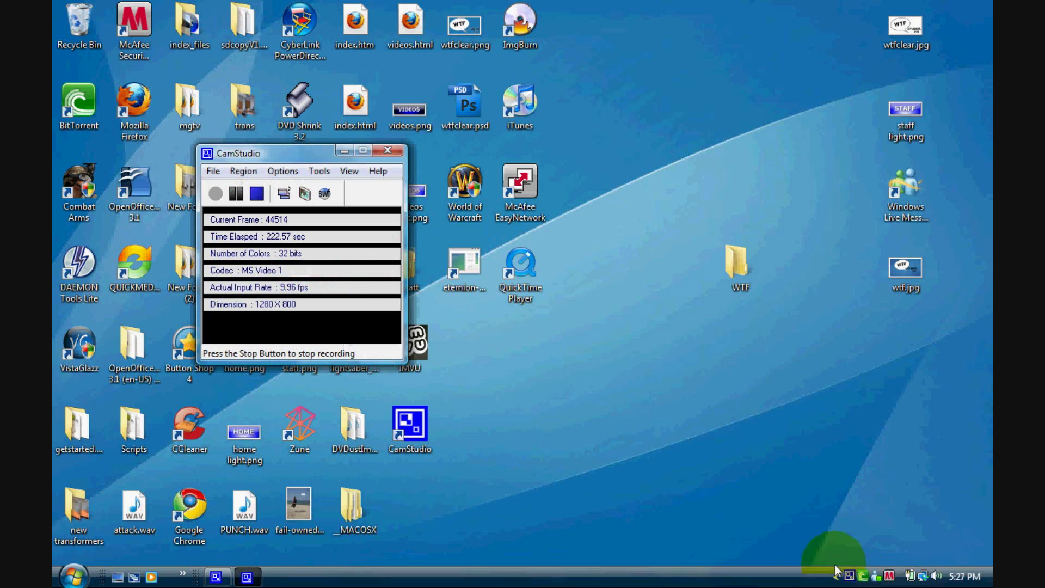